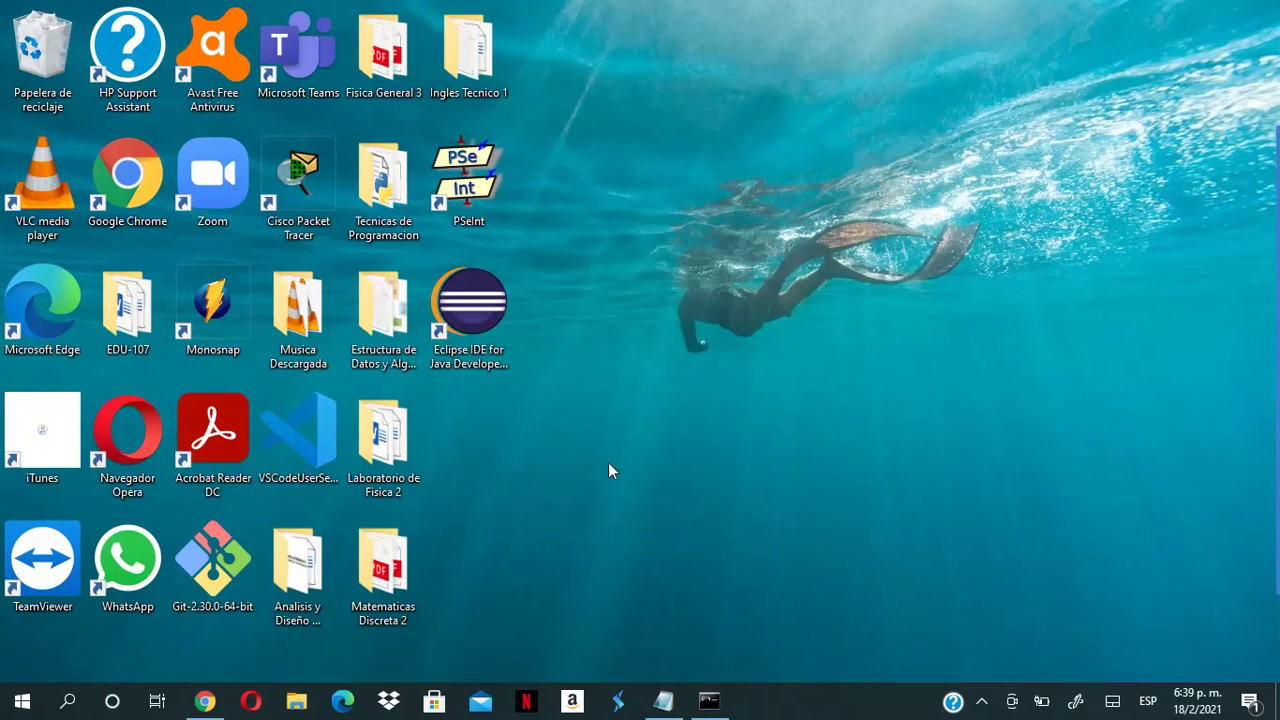
Search Windows for "administrador de dispositivos" and open the Administrador de dispositivos
click(68, 706)
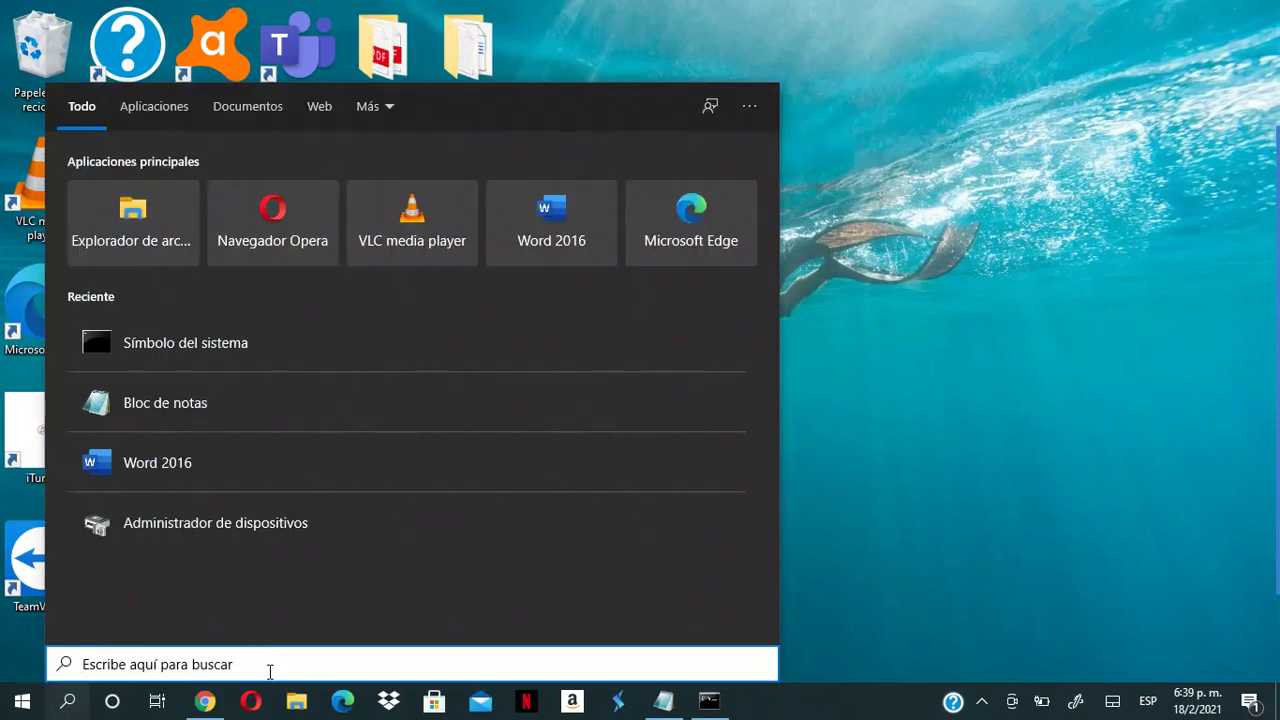
text(admis)
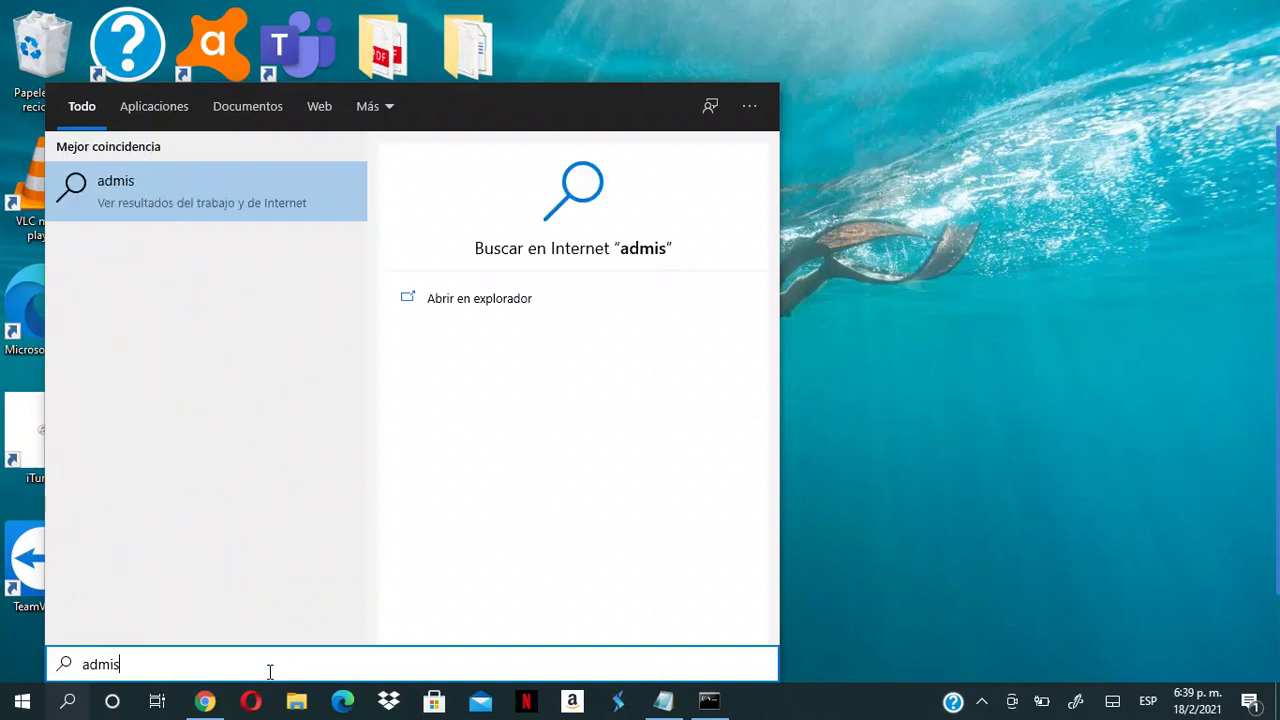
text(nis)
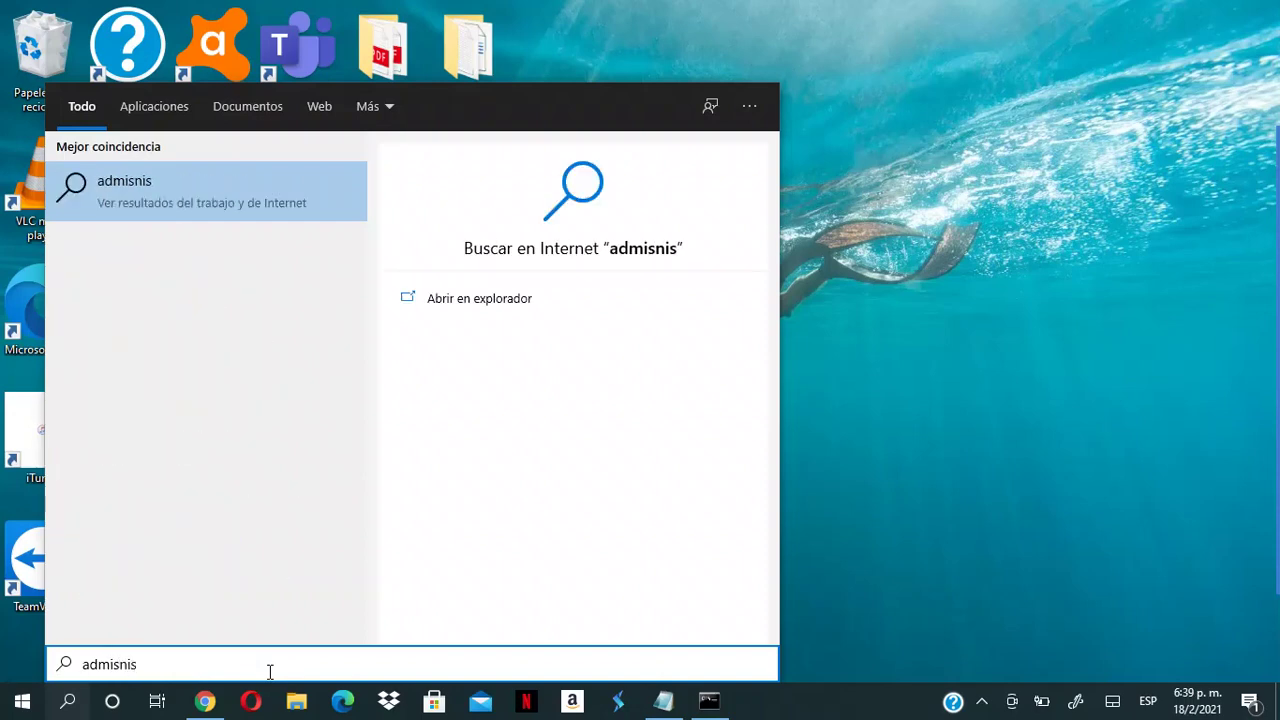
key(BackSpace)
key(BackSpace)
key(BackSpace)
key(BackSpace)
text(nis)
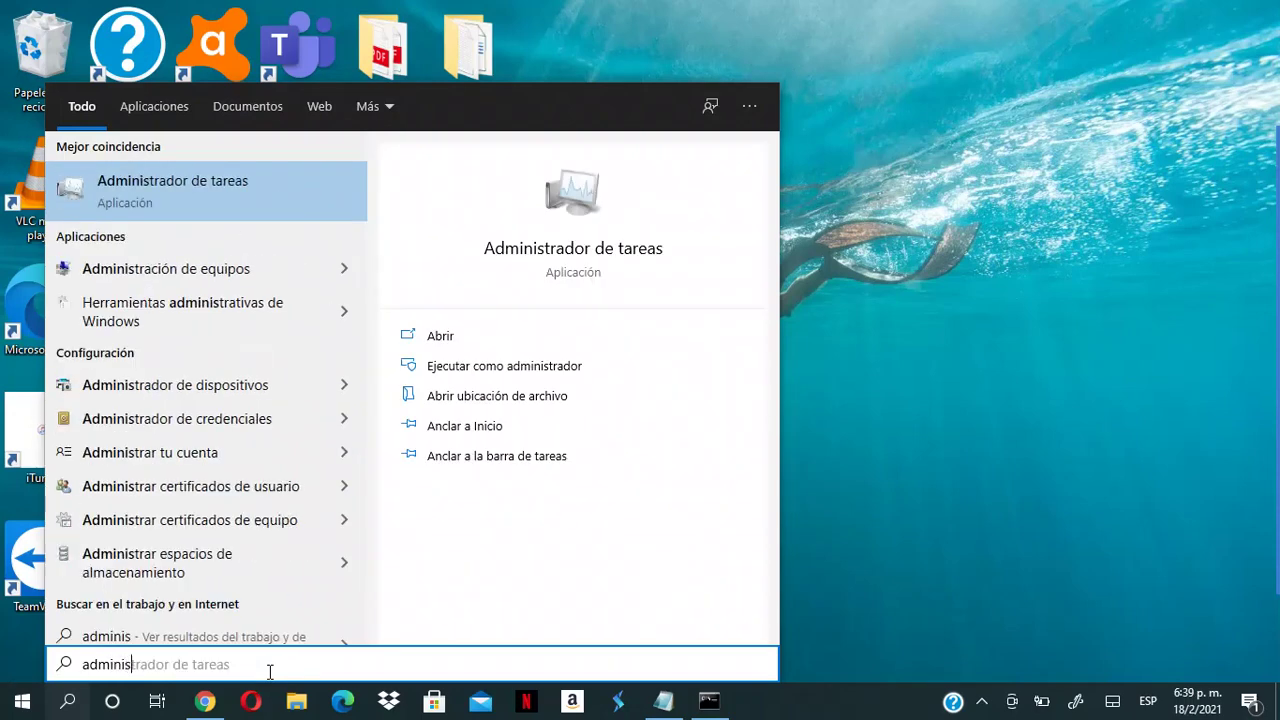
text(trador de dis)
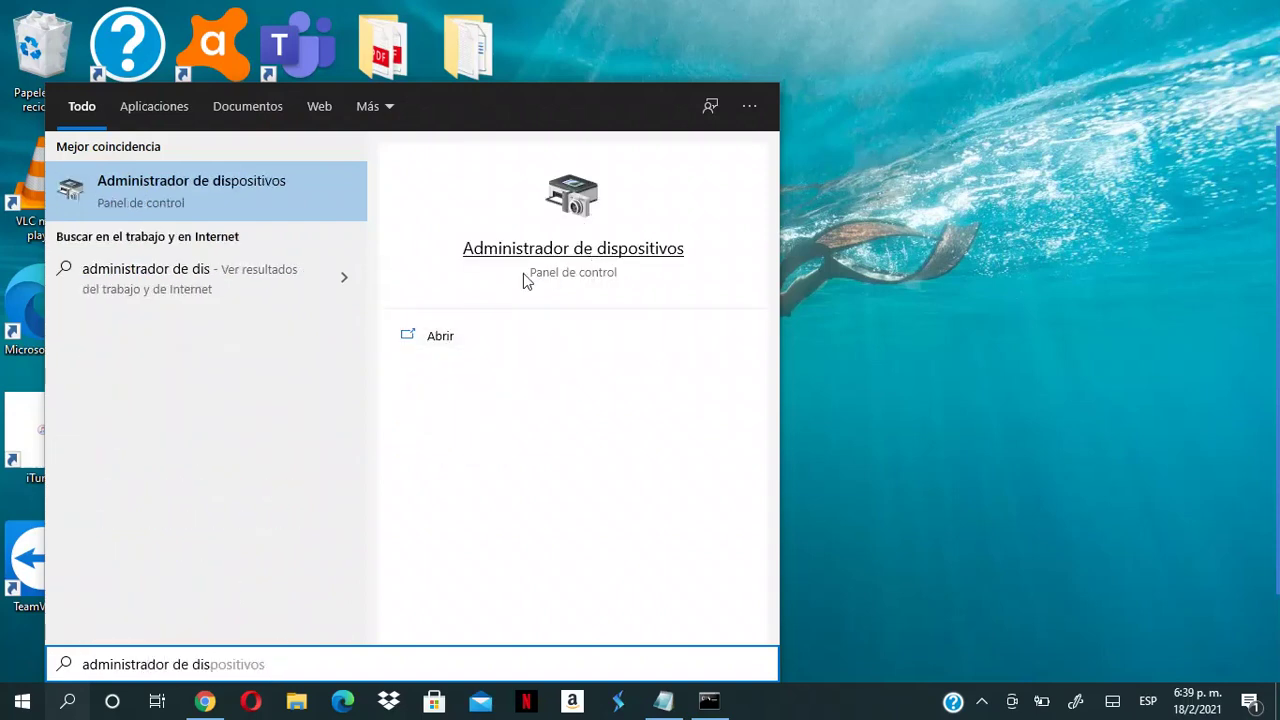
click(433, 344)
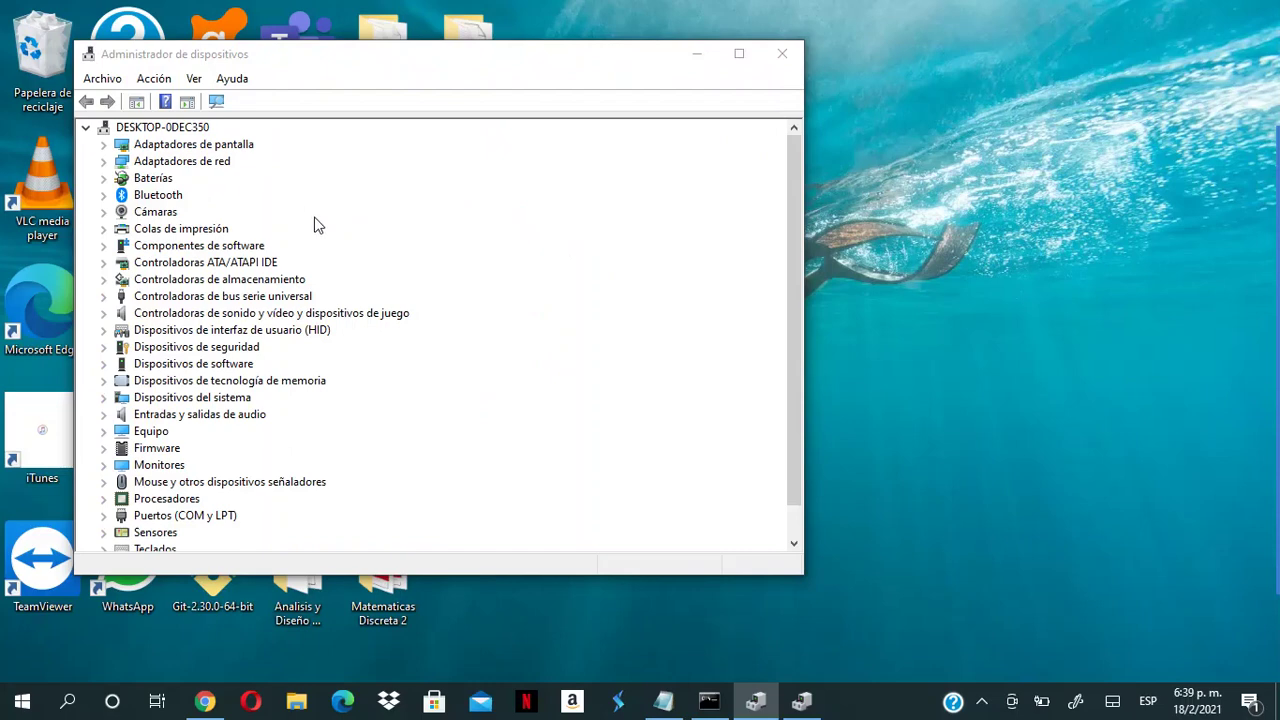
Run an automatic driver update search for the Realtek RTL8821CE 802.11ac PCIe Adapter under Adaptadores de red, then close the wizard
click(196, 166)
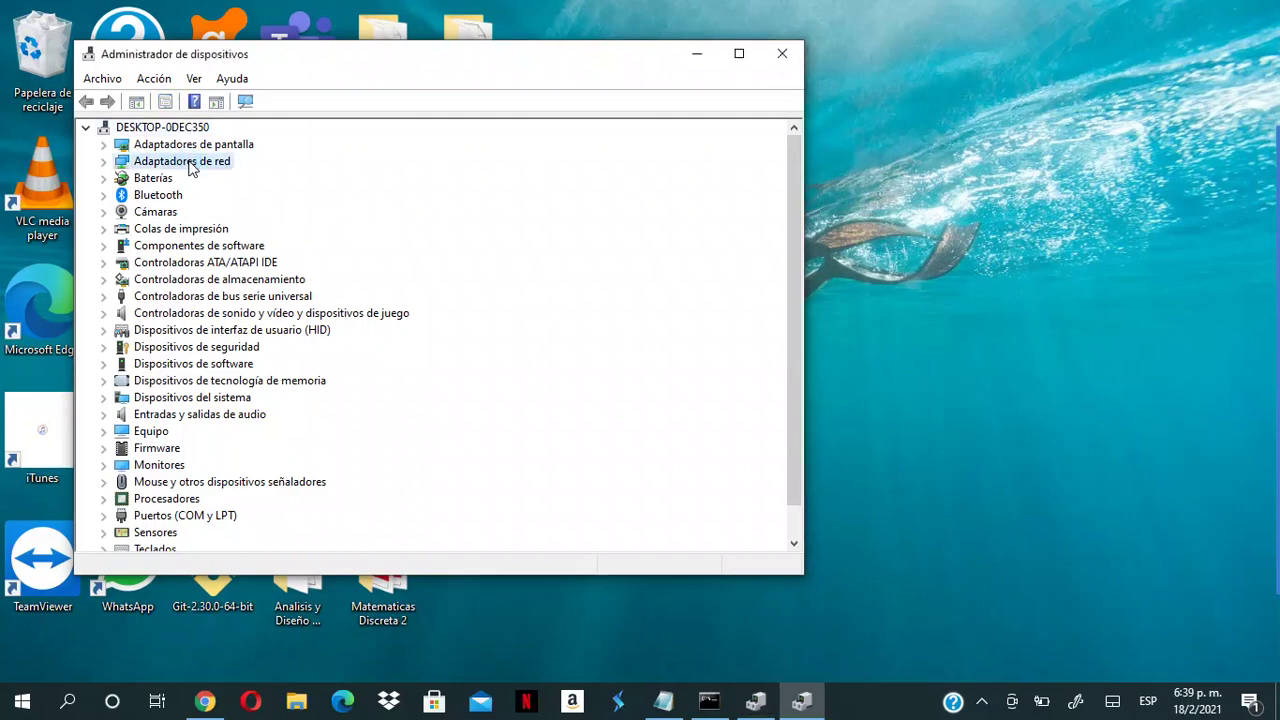
click(102, 162)
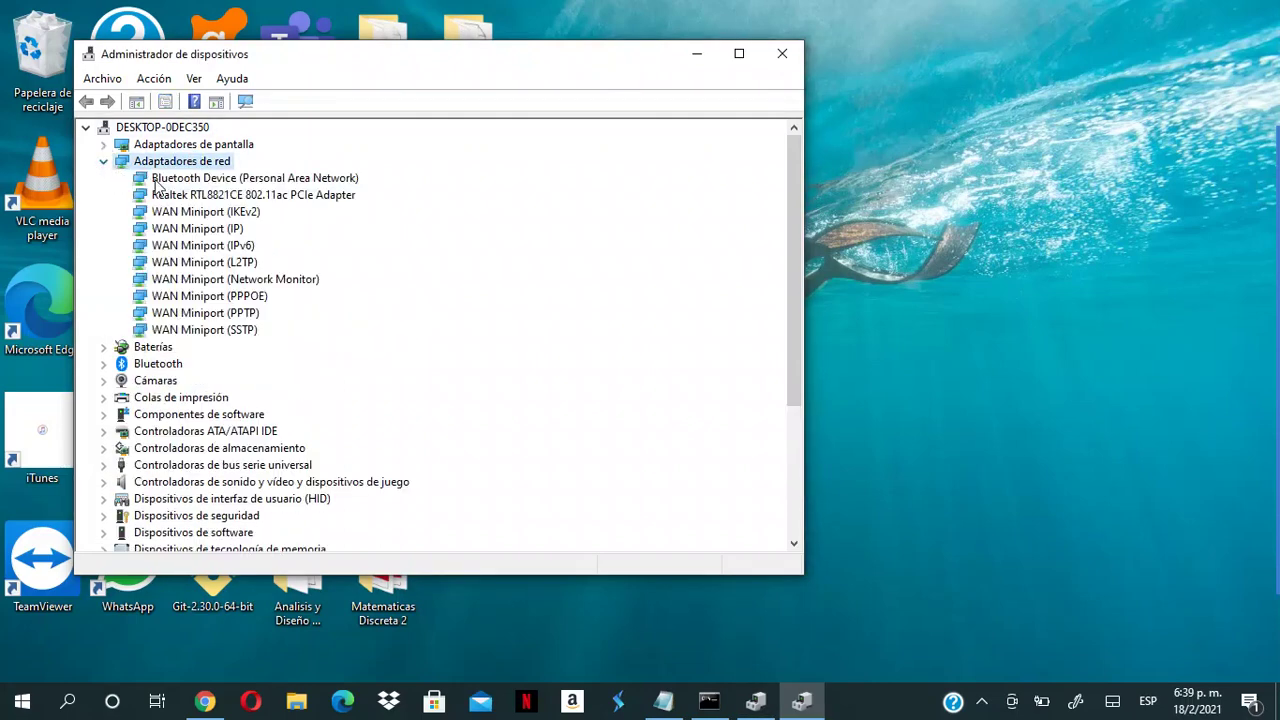
click(203, 196)
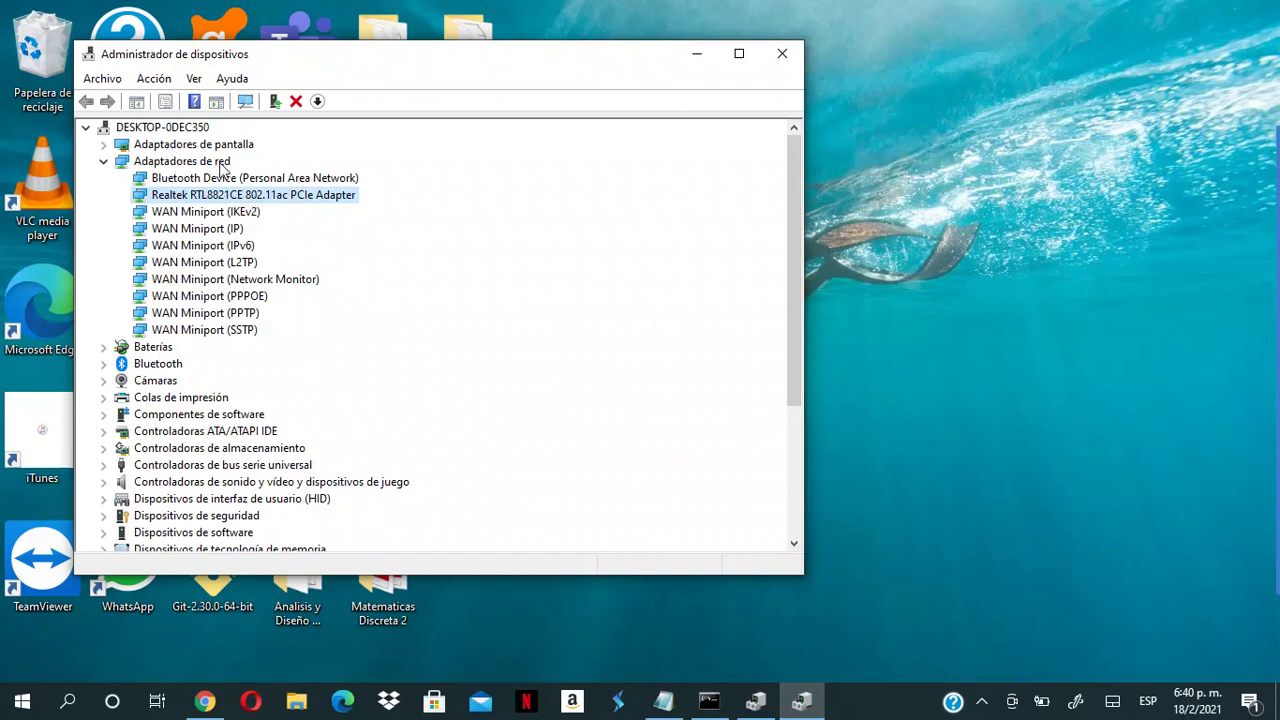
right_click(276, 201)
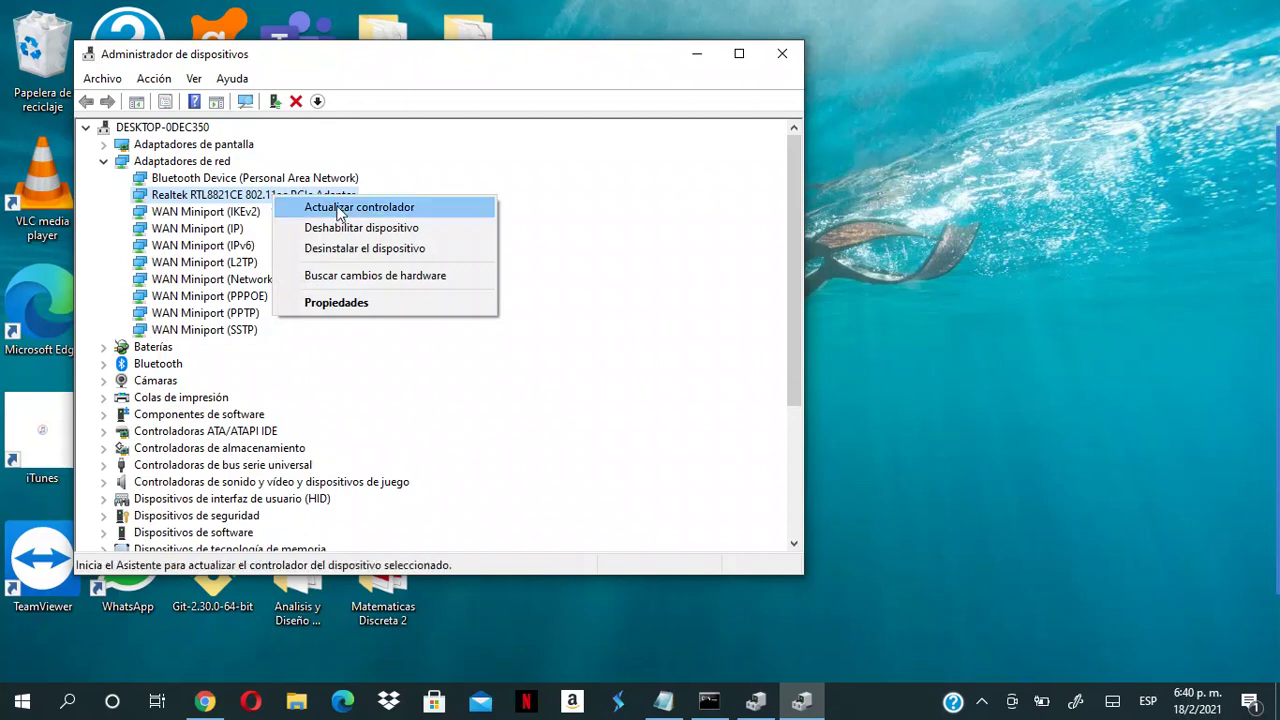
click(423, 214)
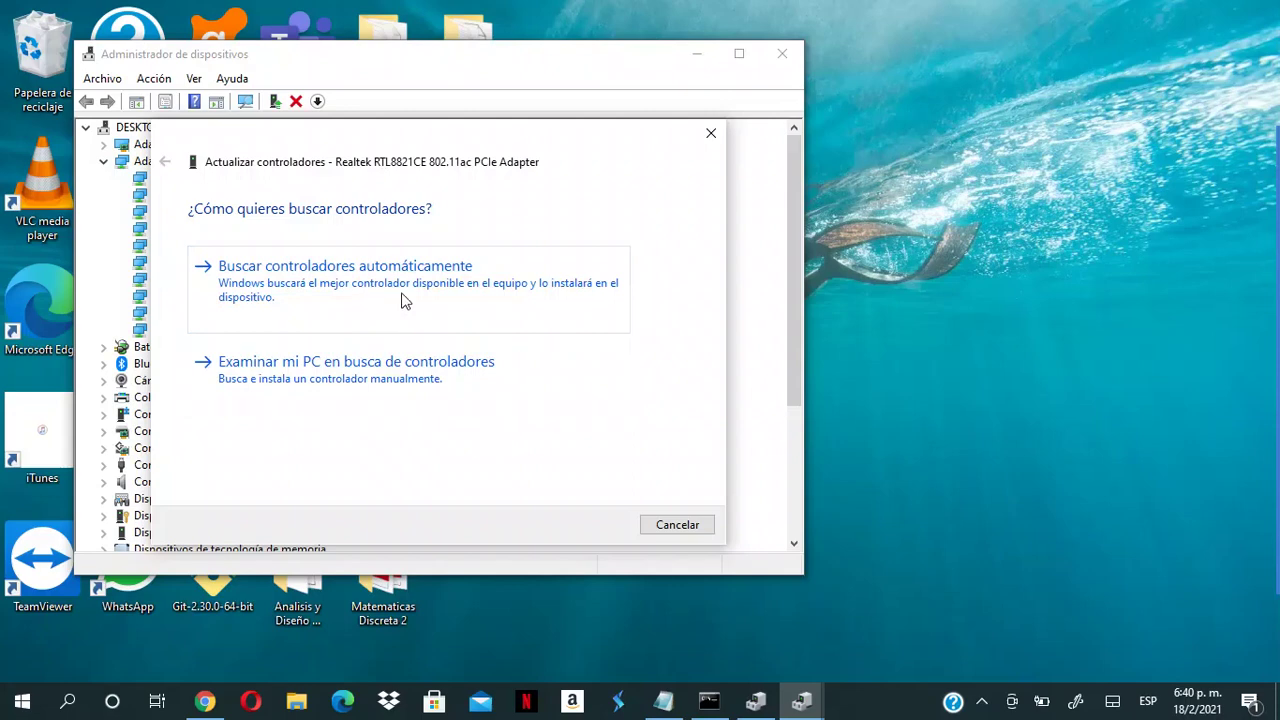
click(441, 297)
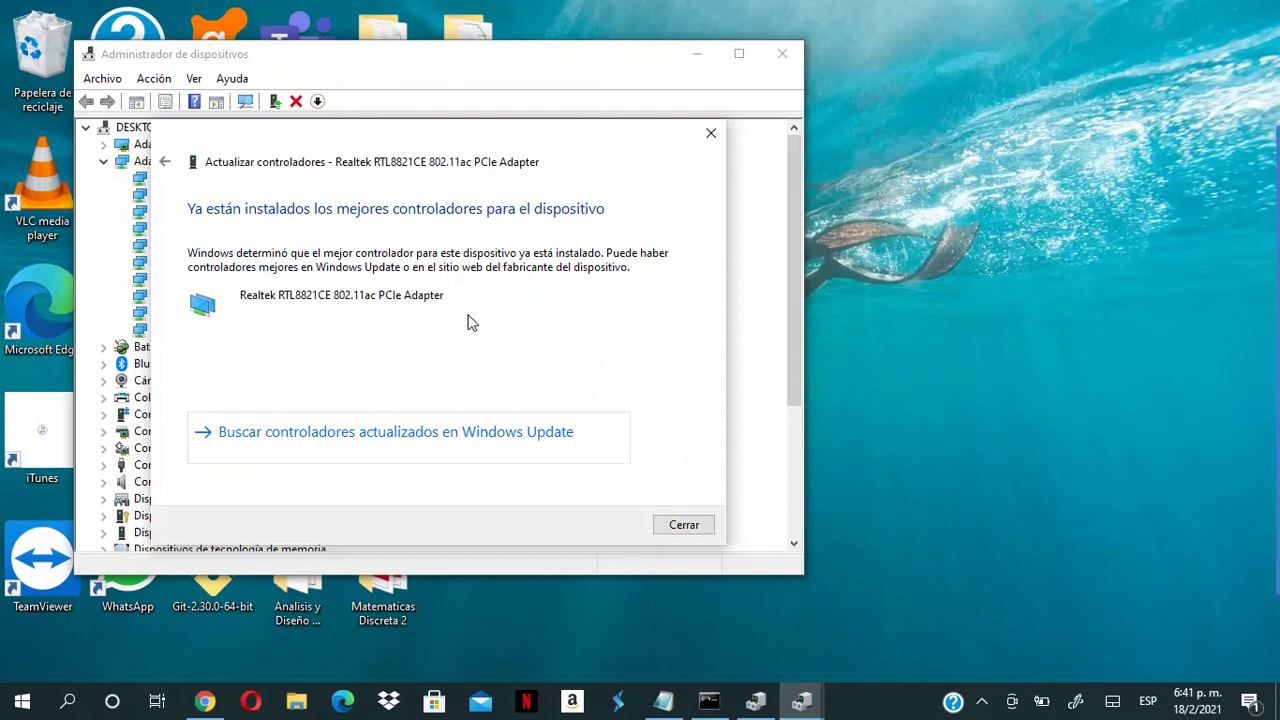
click(688, 528)
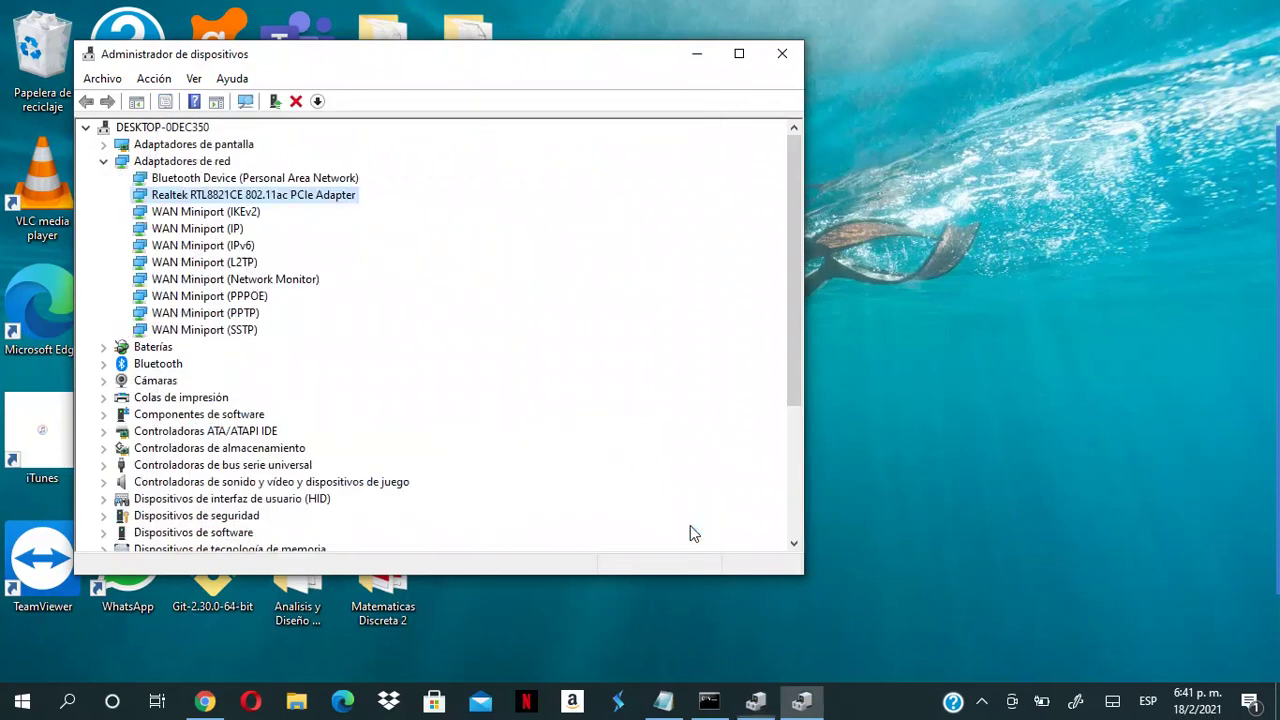
Disable "Permitir que el equipo apague este dispositivo para ahorrar energía" for the Realtek RTL8821CE adapter and close the Administrador de dispositivos
right_click(343, 200)
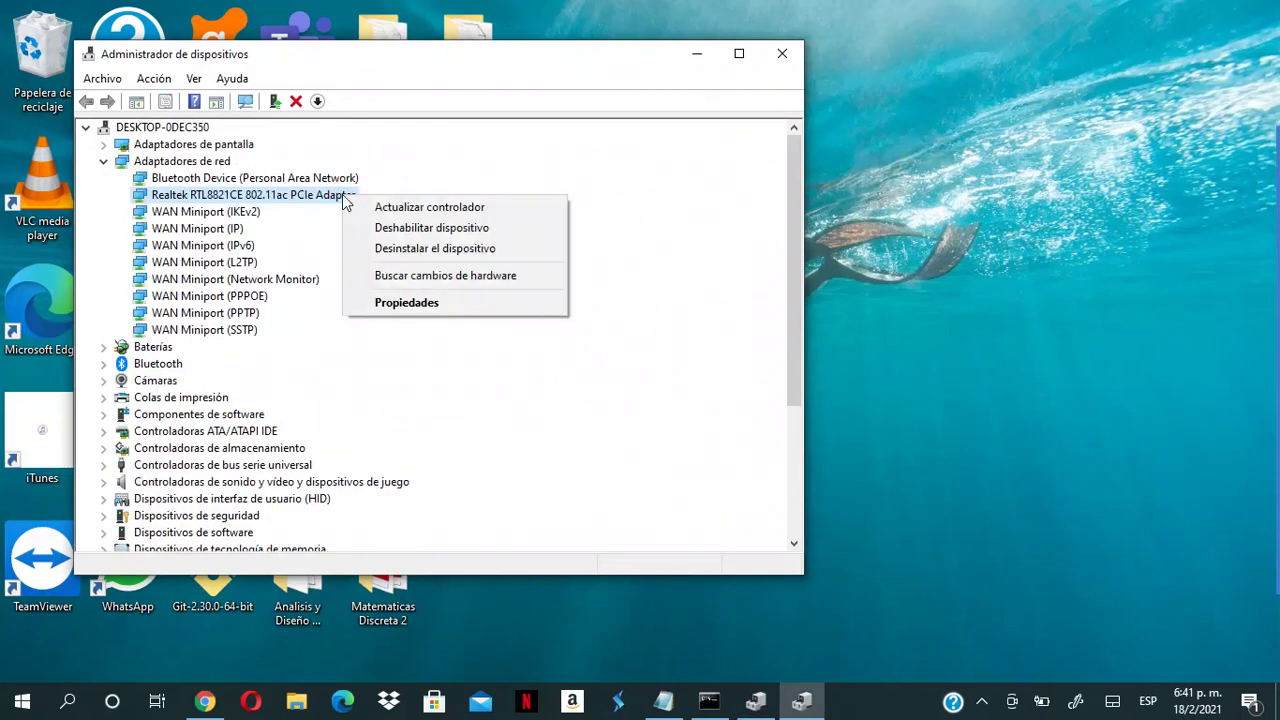
click(459, 302)
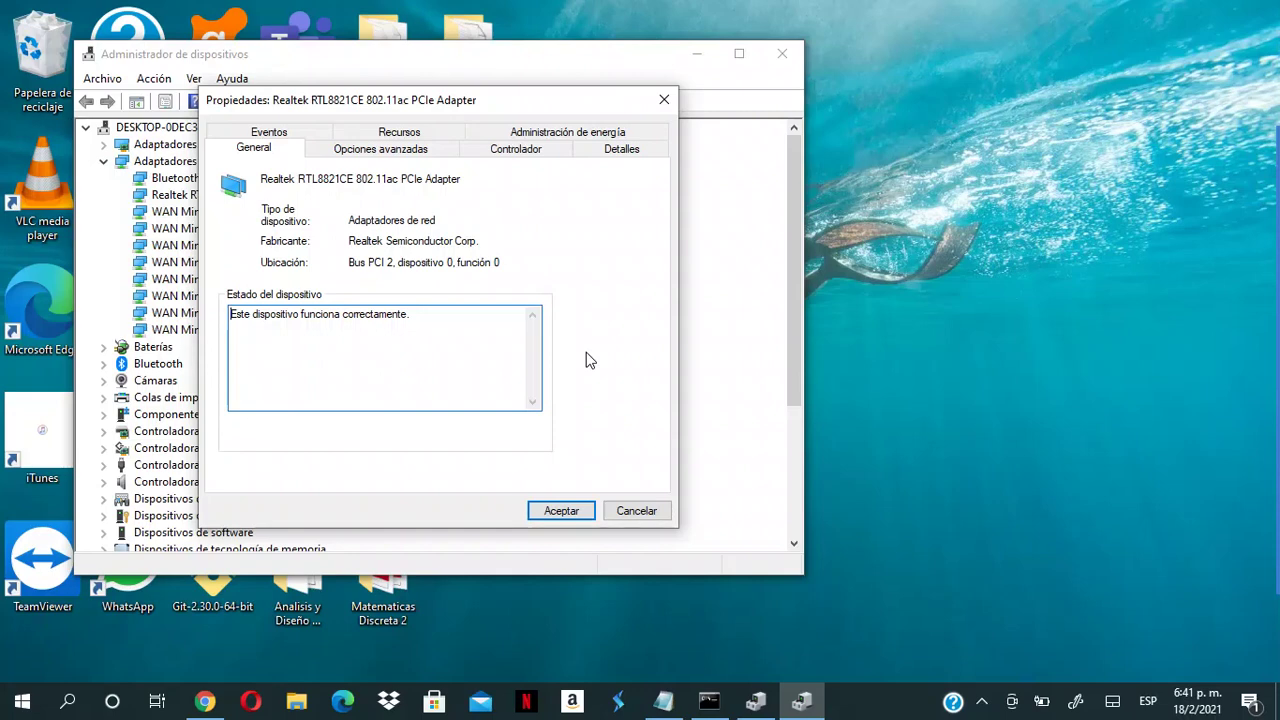
click(575, 135)
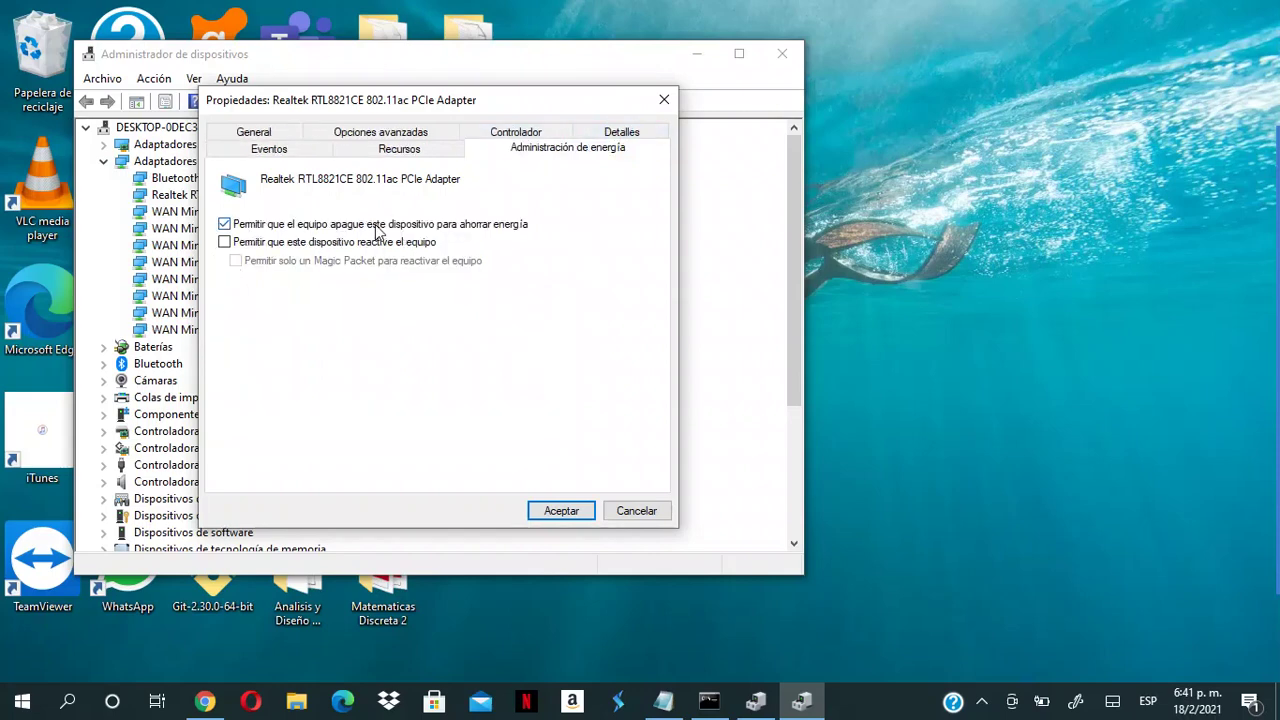
click(225, 224)
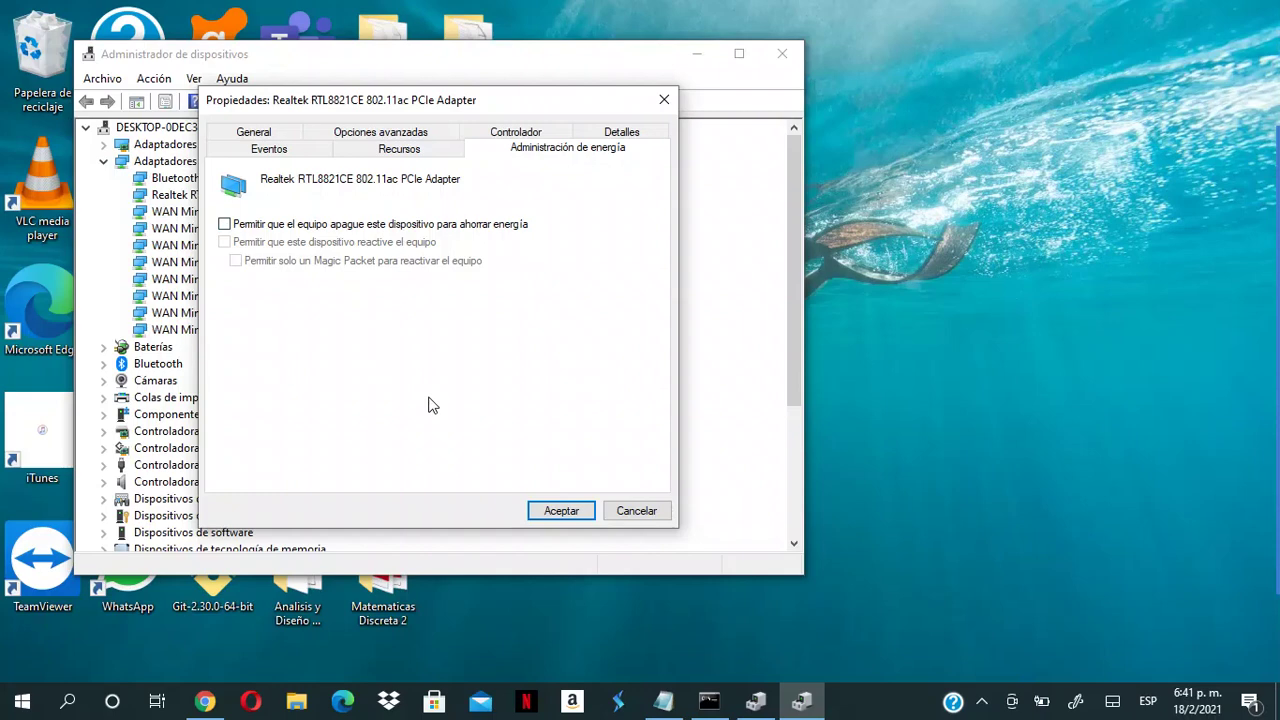
click(581, 512)
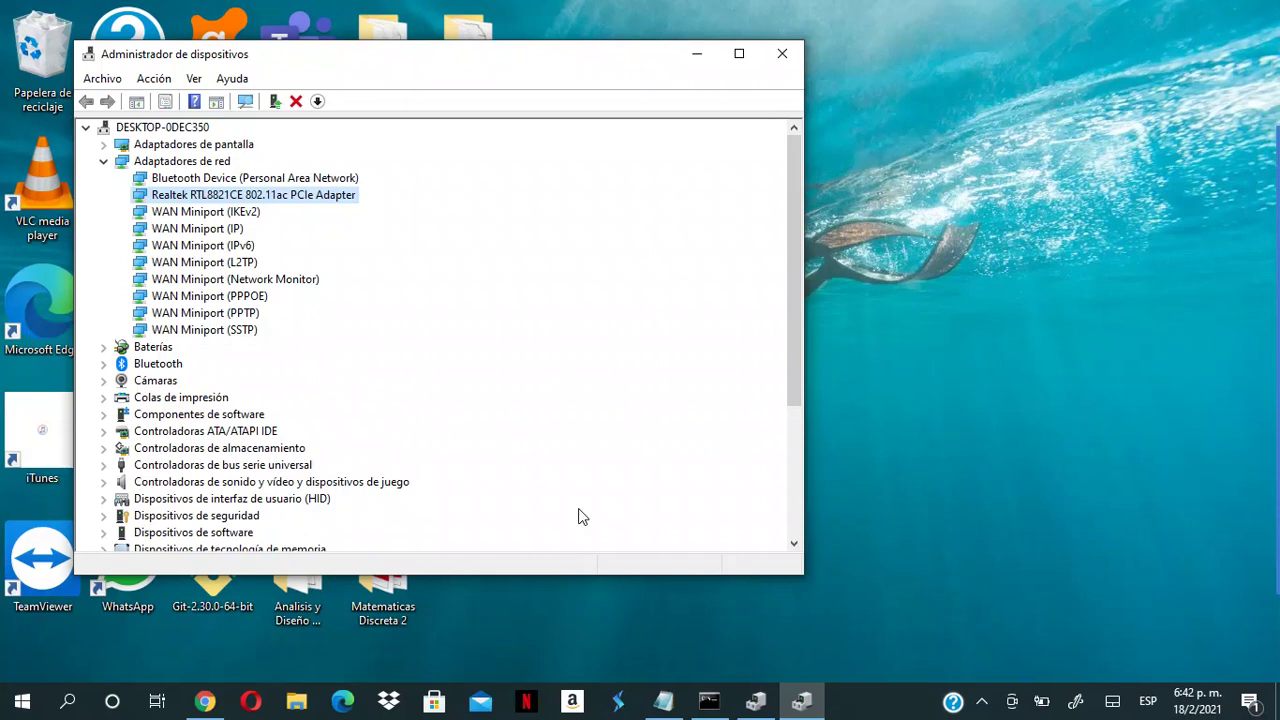
click(786, 54)
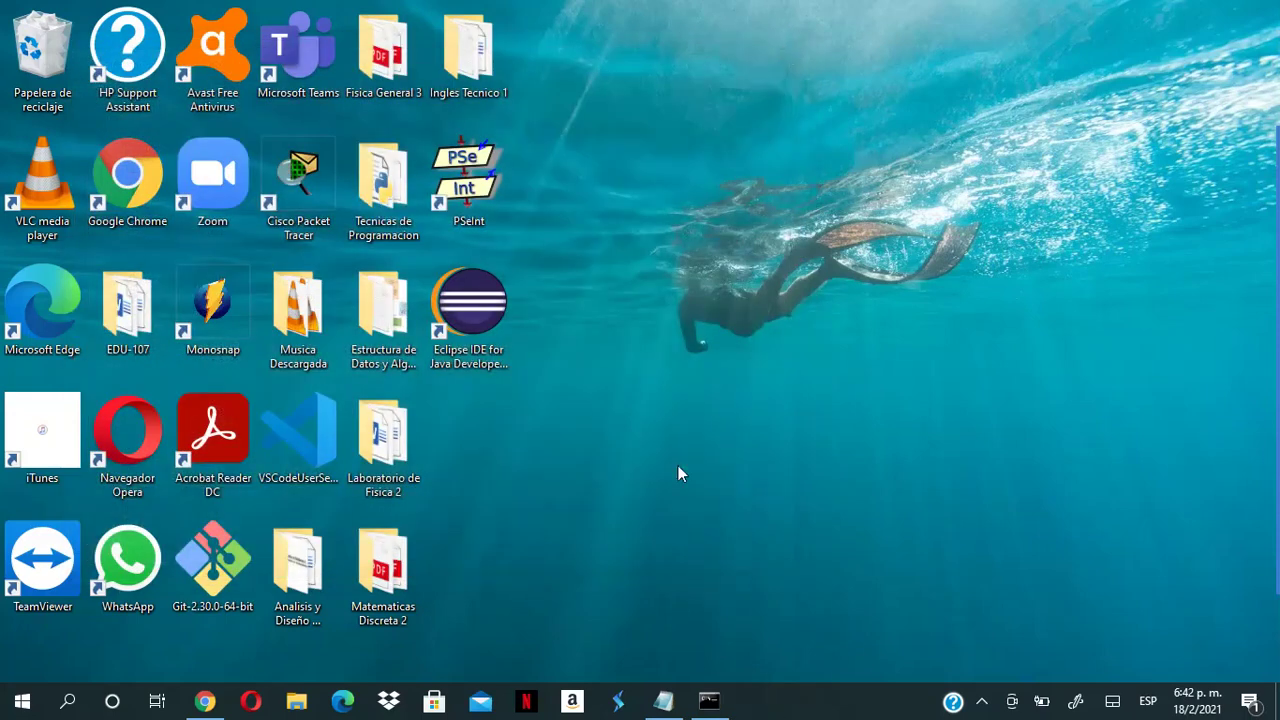
click(67, 701)
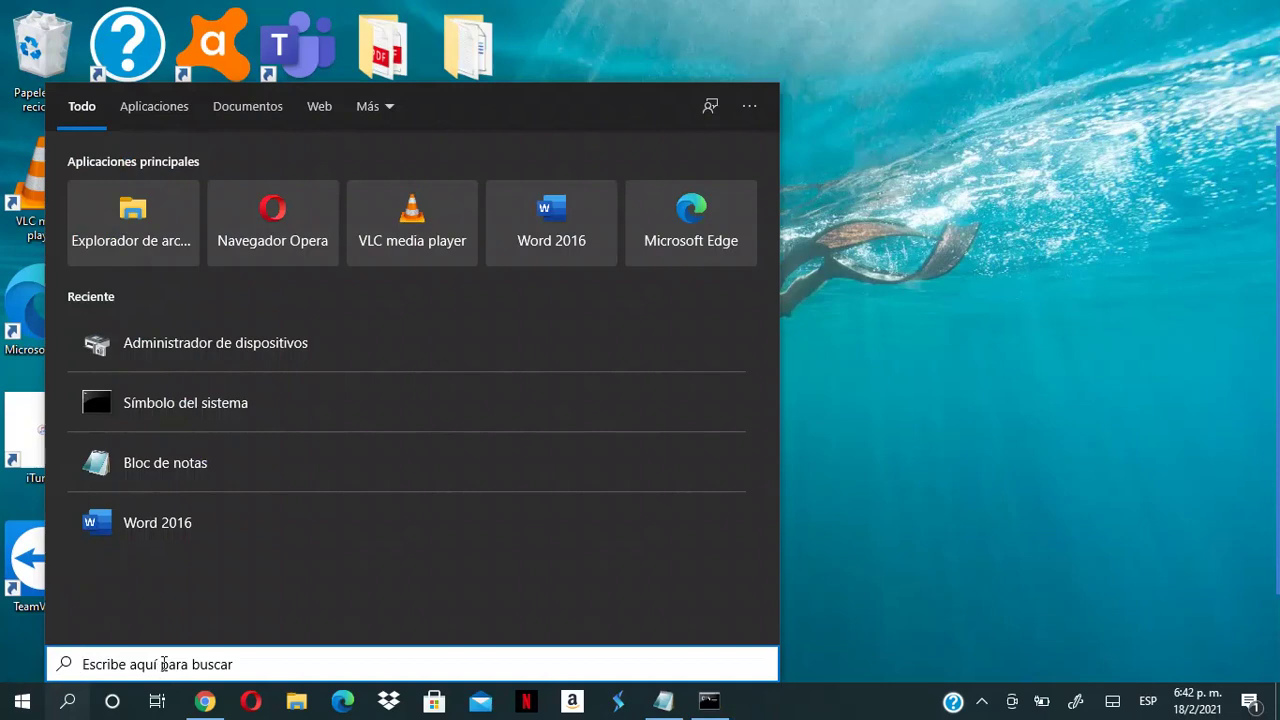
text(CMD)
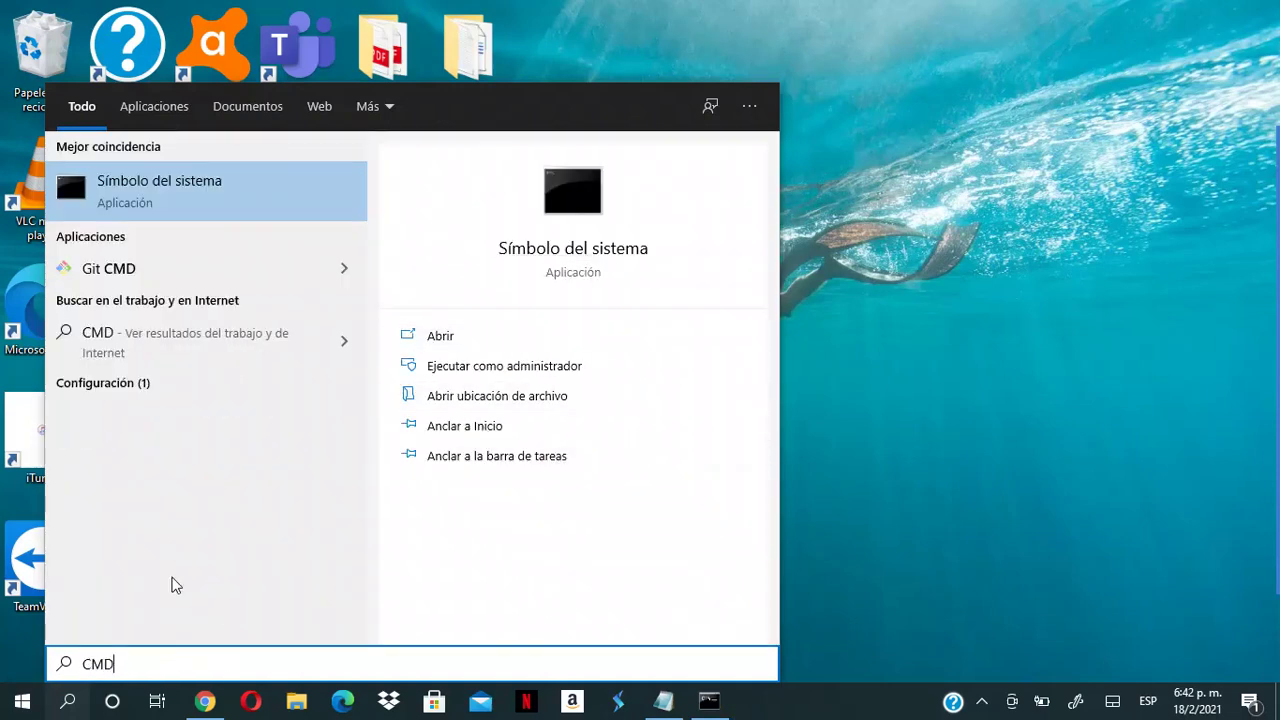
key(BackSpace)
key(BackSpace)
text(M)
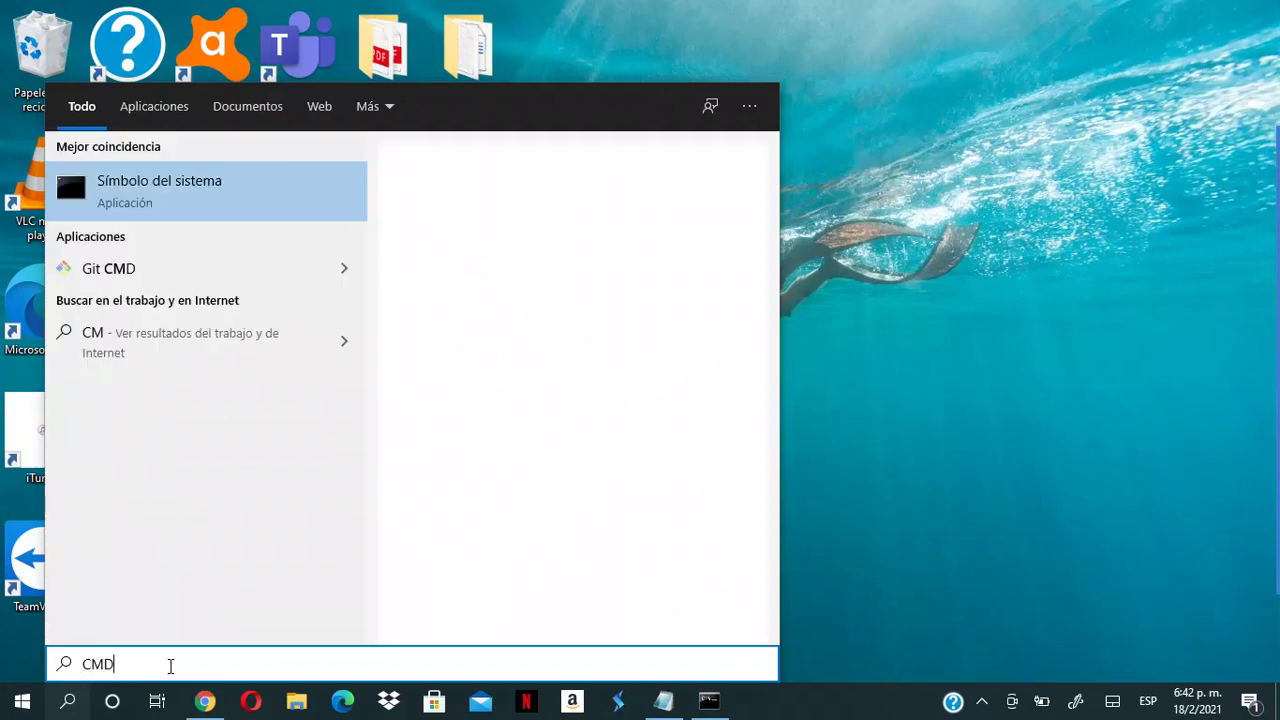
key(BackSpace)
key(BackSpace)
text(cmd)
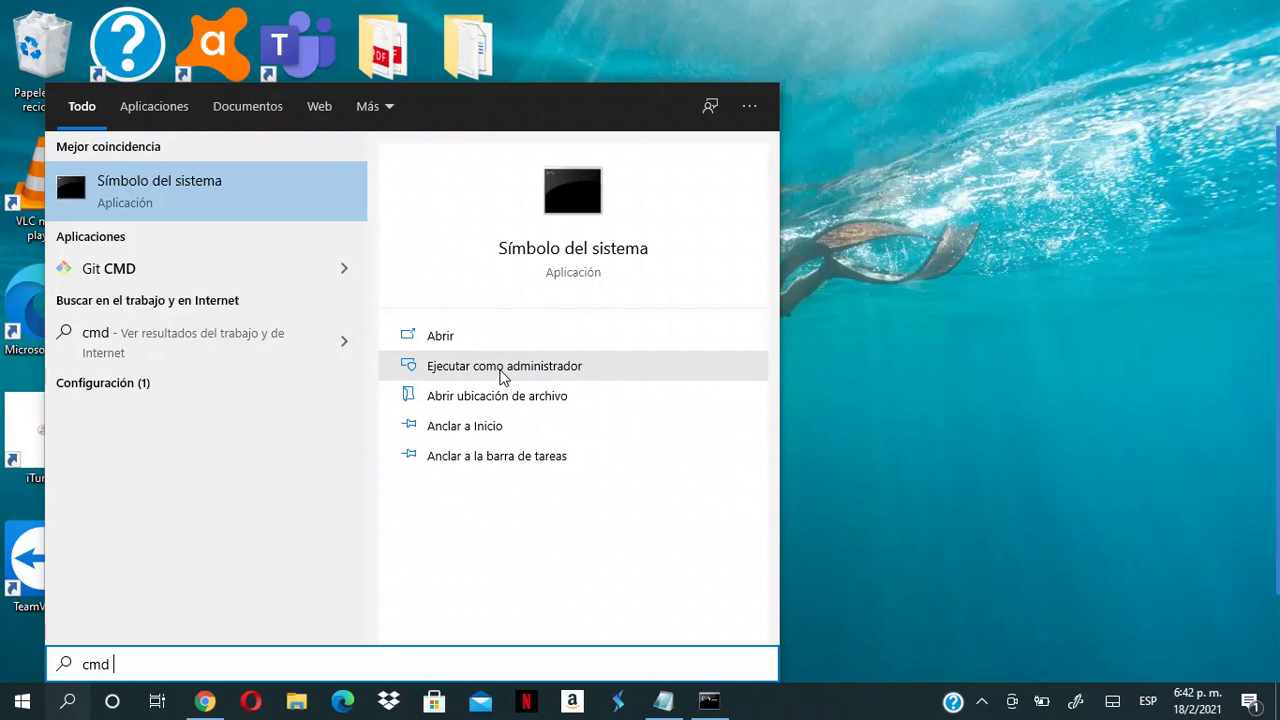
click(851, 403)
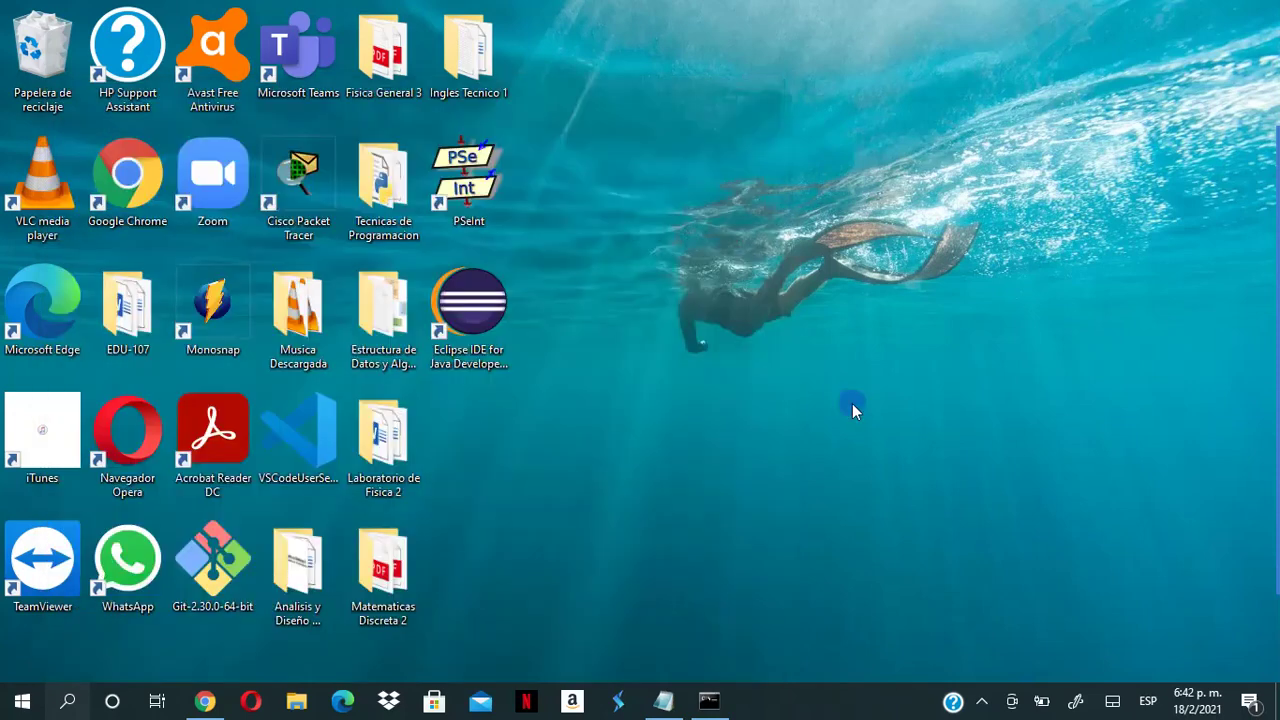
Copy ipconfig /flushdns from the Bloc de notas note and run it in the already open administrator Símbolo del sistema
click(708, 705)
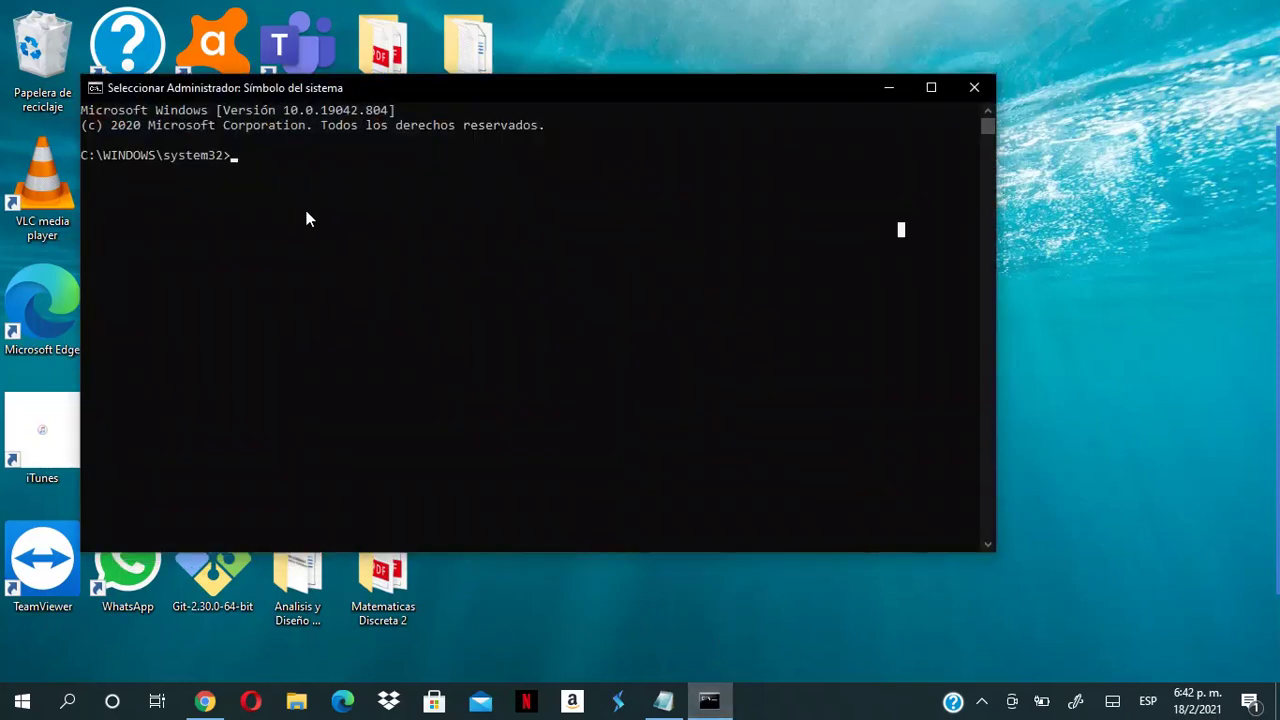
click(660, 702)
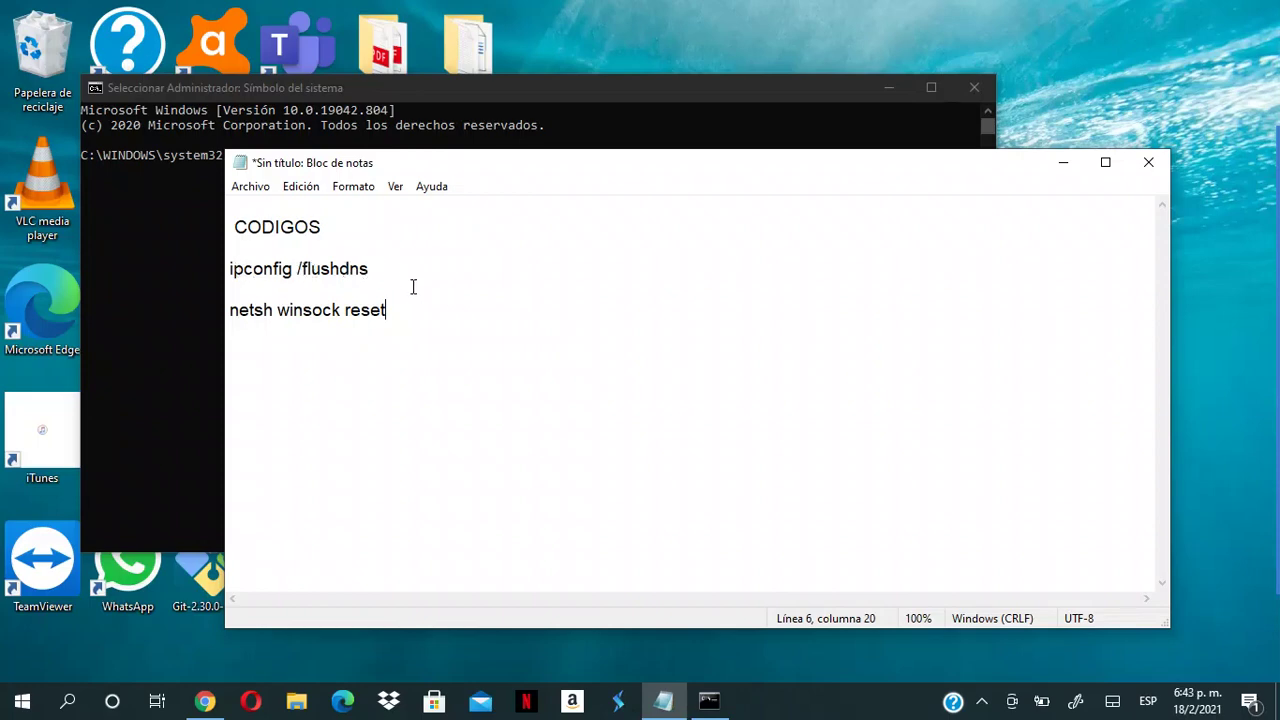
drag(380, 267, 212, 258)
key(ctrl+c)
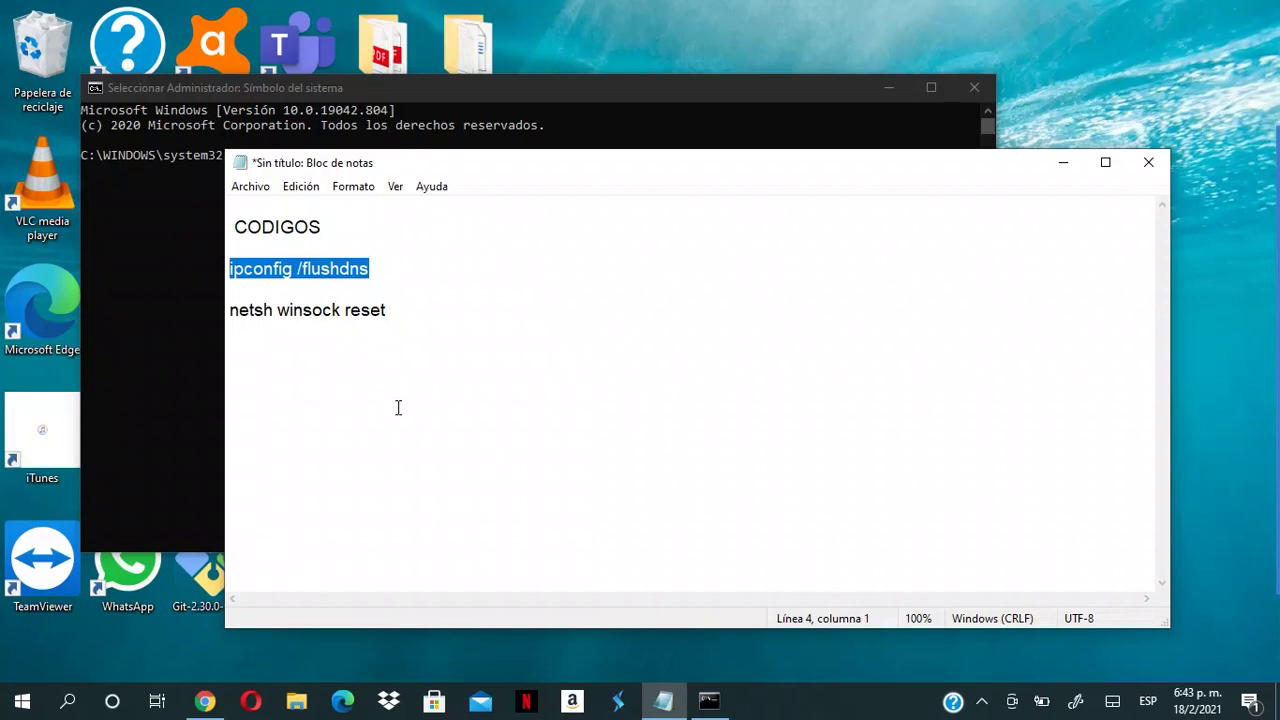
click(149, 290)
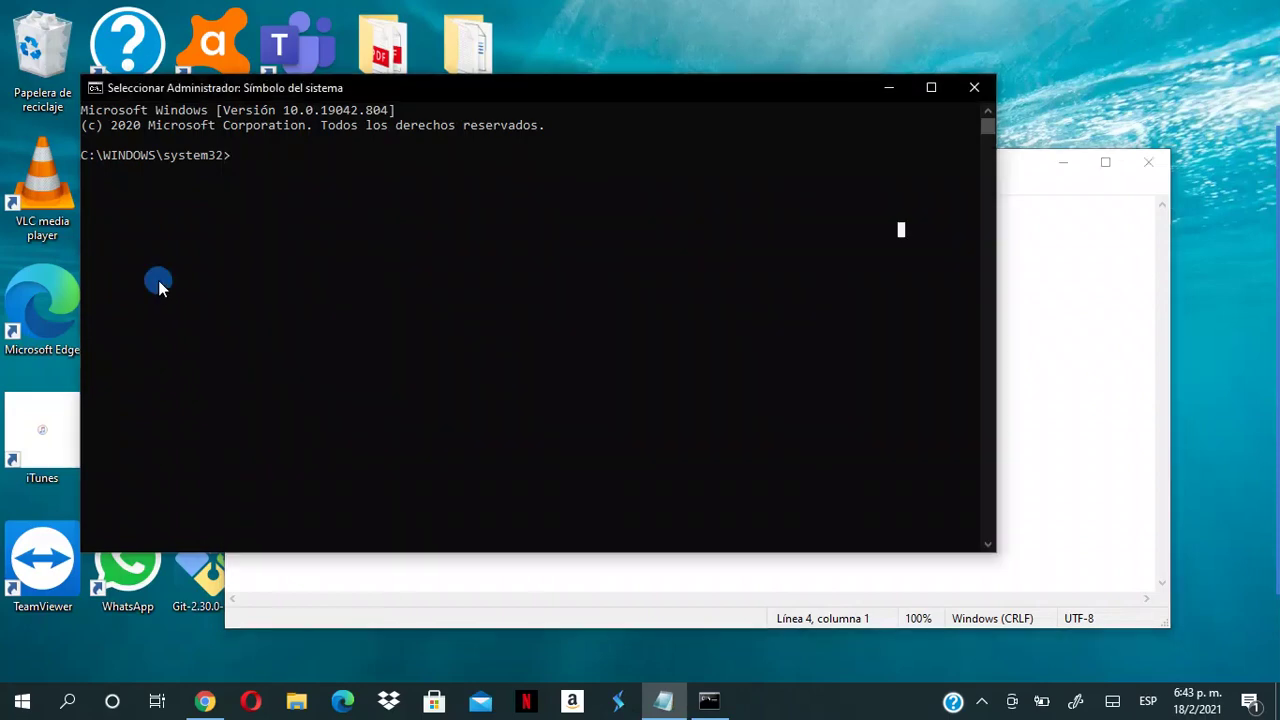
click(244, 157)
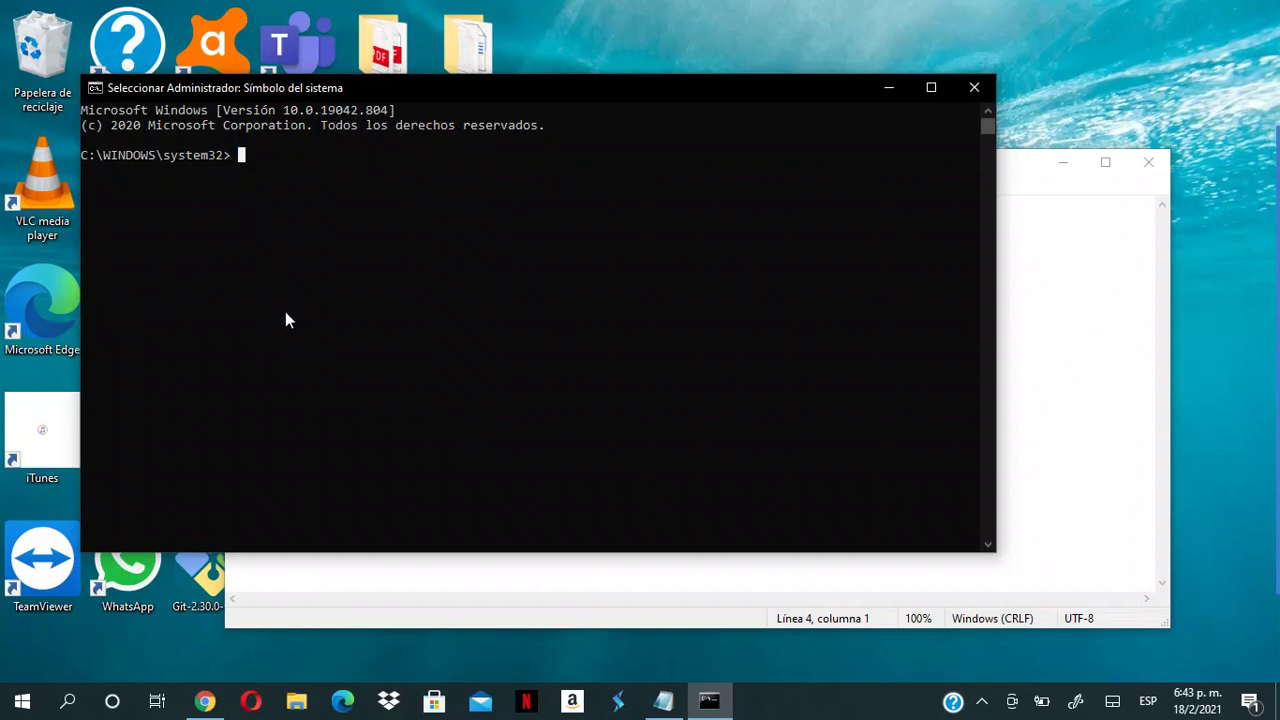
key(ctrl+v)
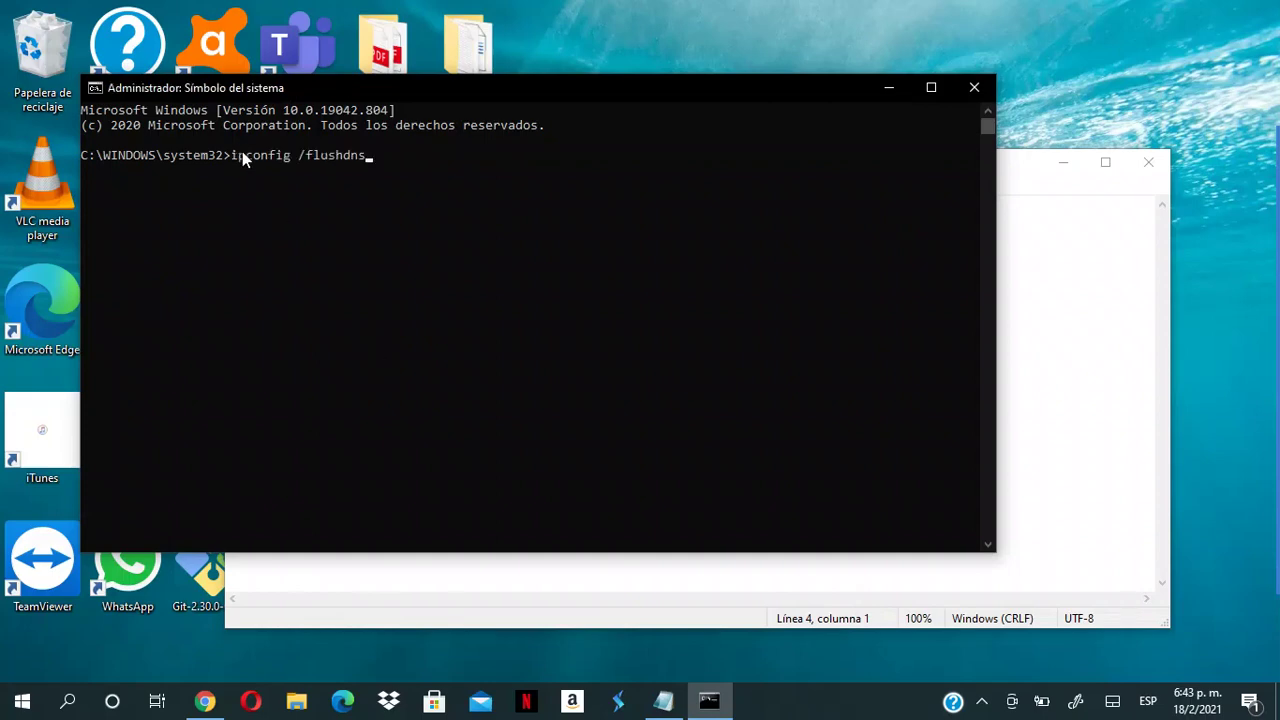
key(Return)
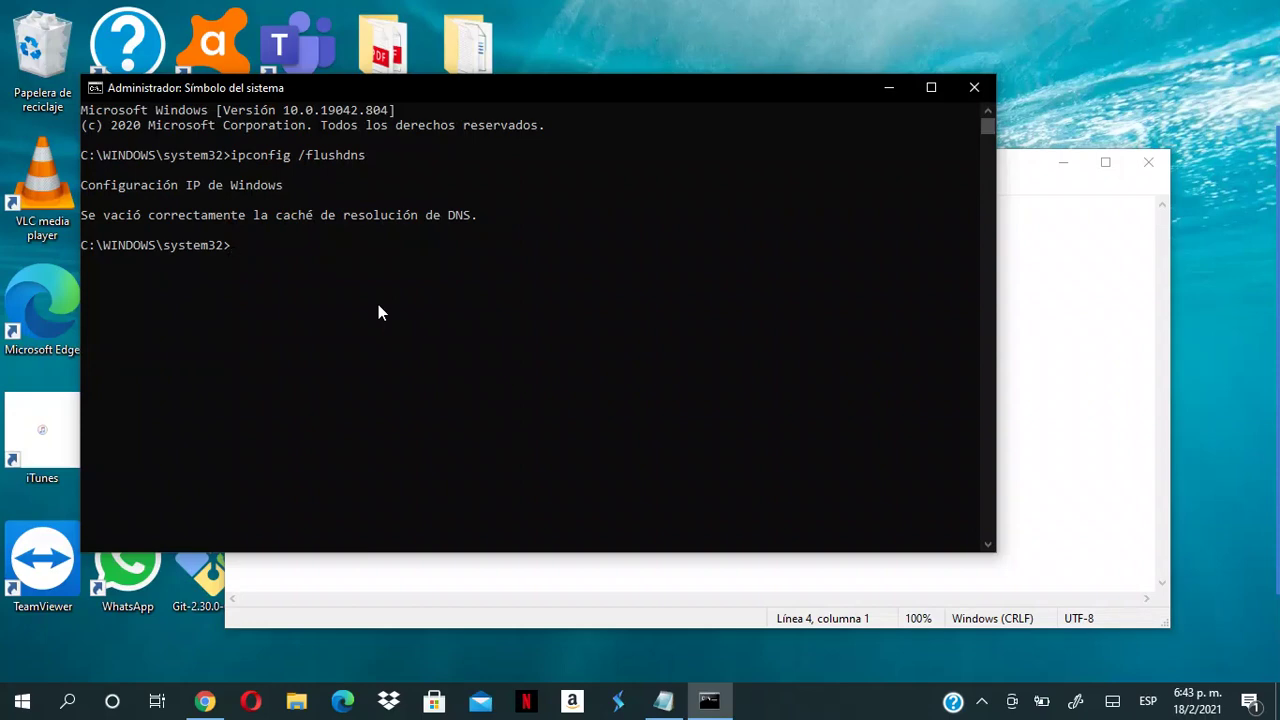
Copy netsh winsock reset from the Bloc de notas note, run it in the administrator Símbolo del sistema, and close the console
click(1064, 455)
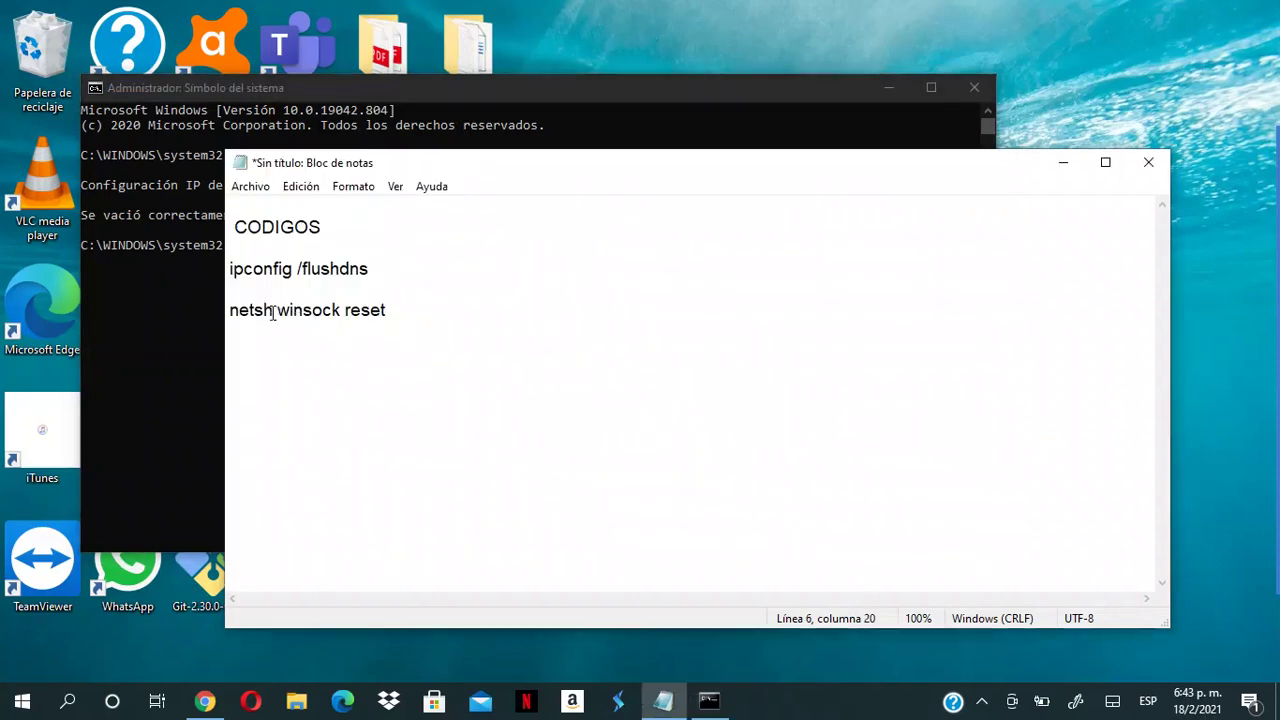
click(392, 308)
drag(392, 308, 214, 308)
key(ctrl+c)
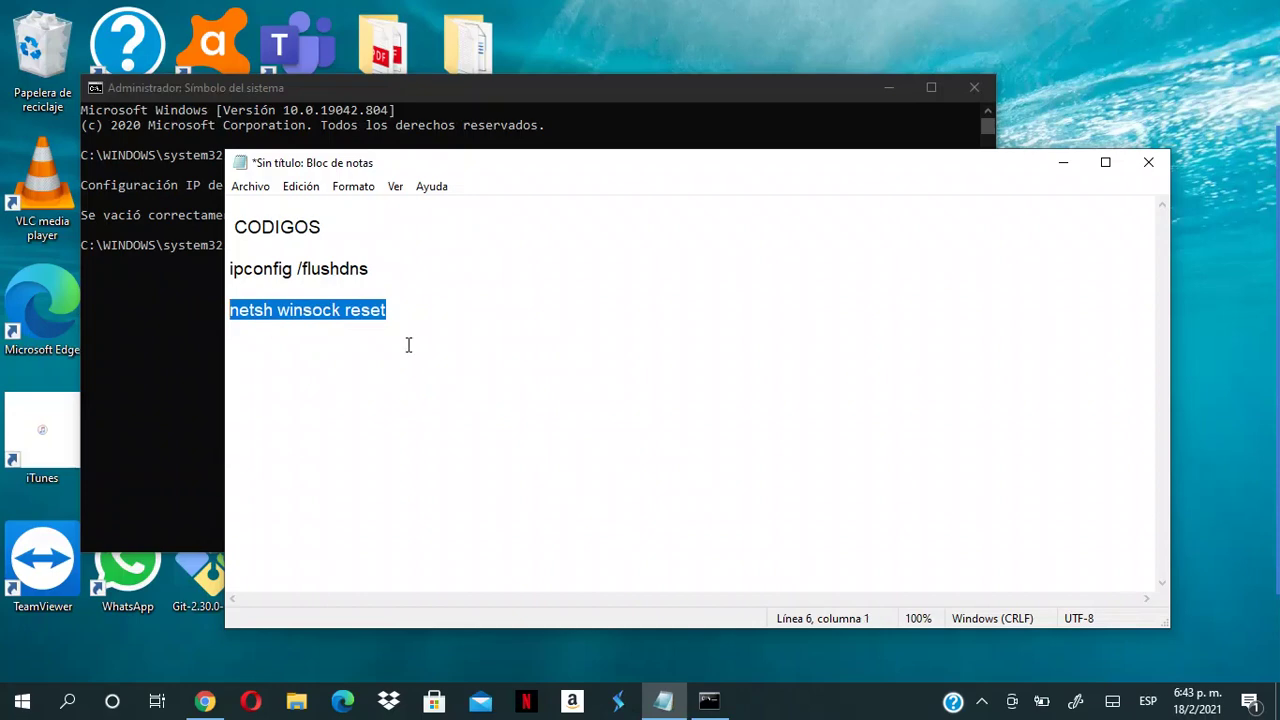
click(147, 360)
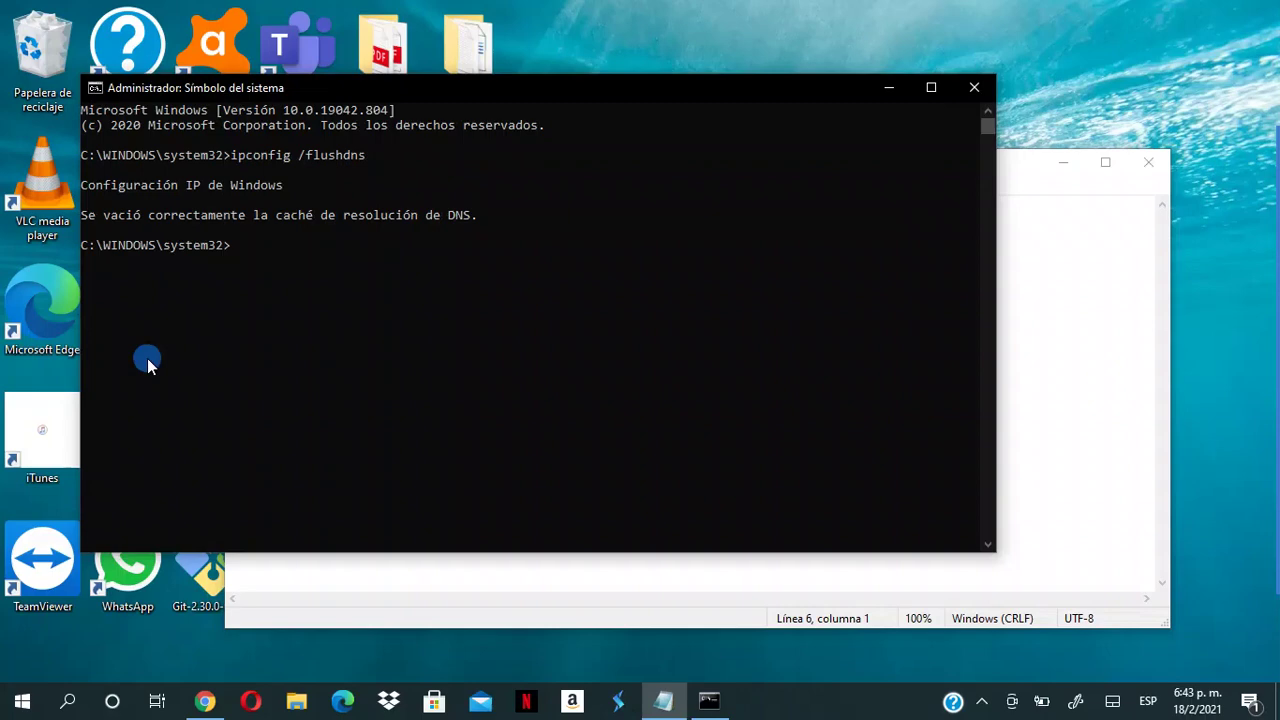
click(147, 360)
right_click(314, 391)
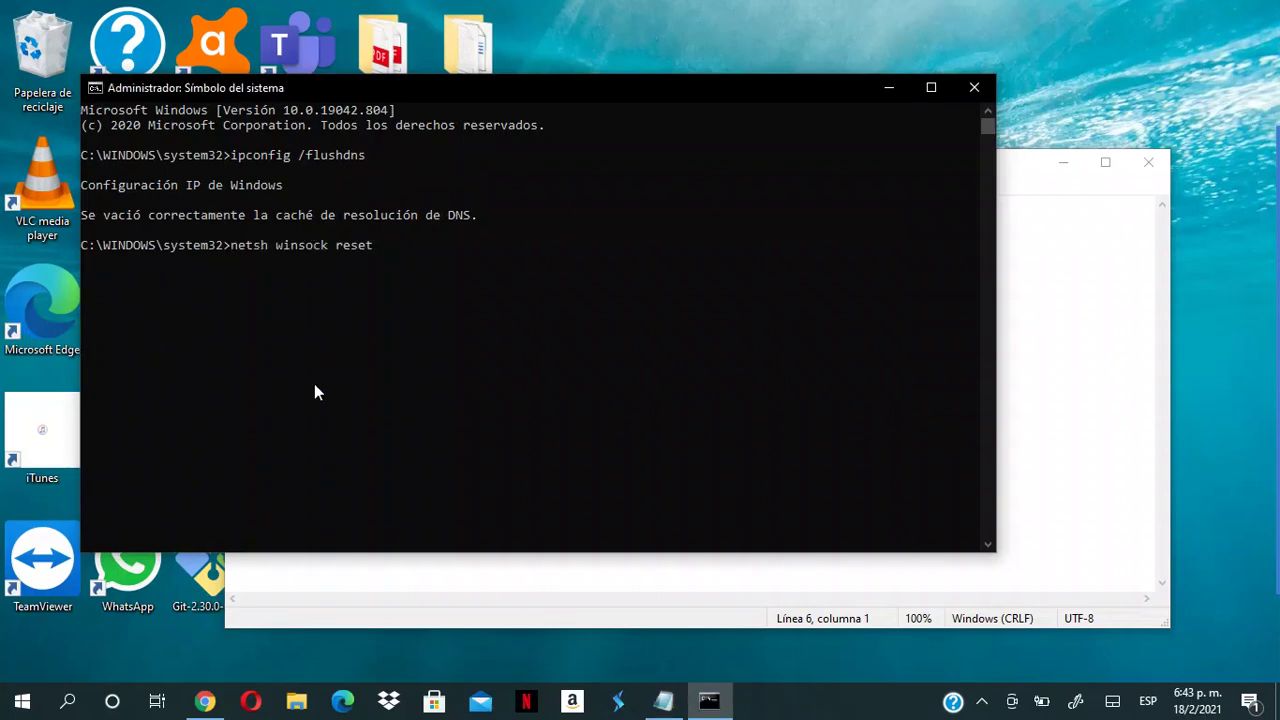
key(Return)
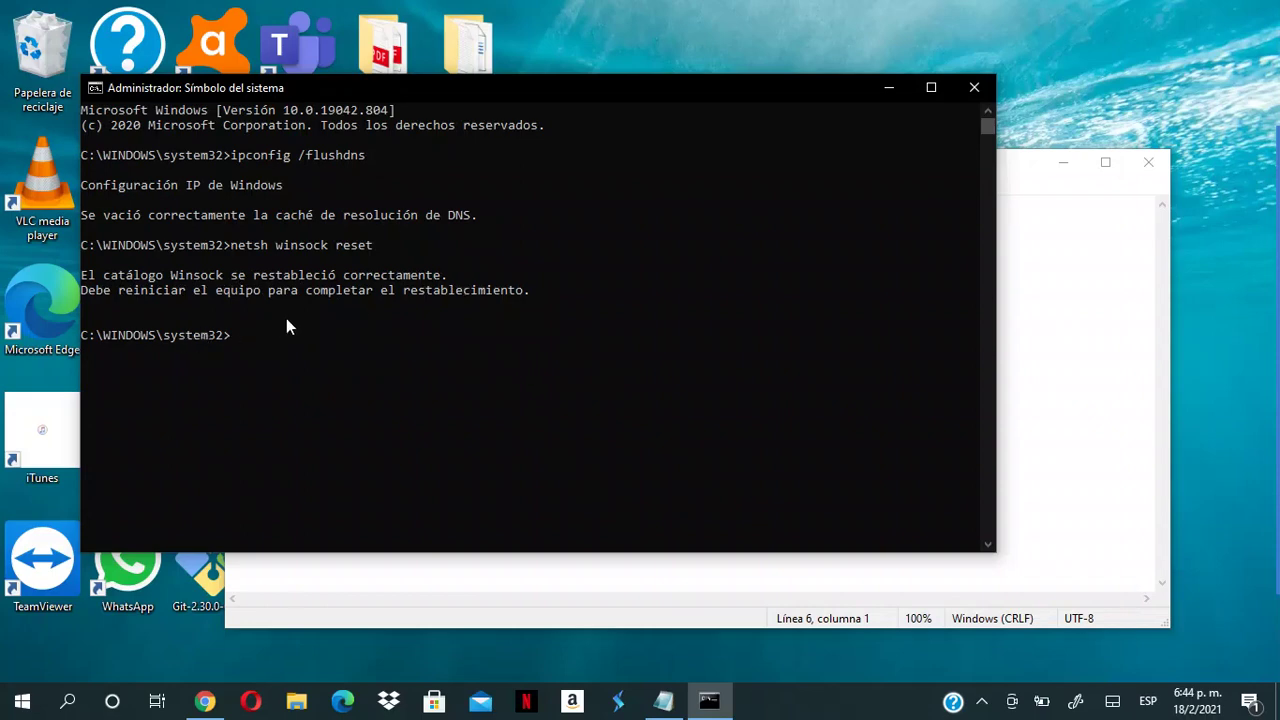
click(975, 89)
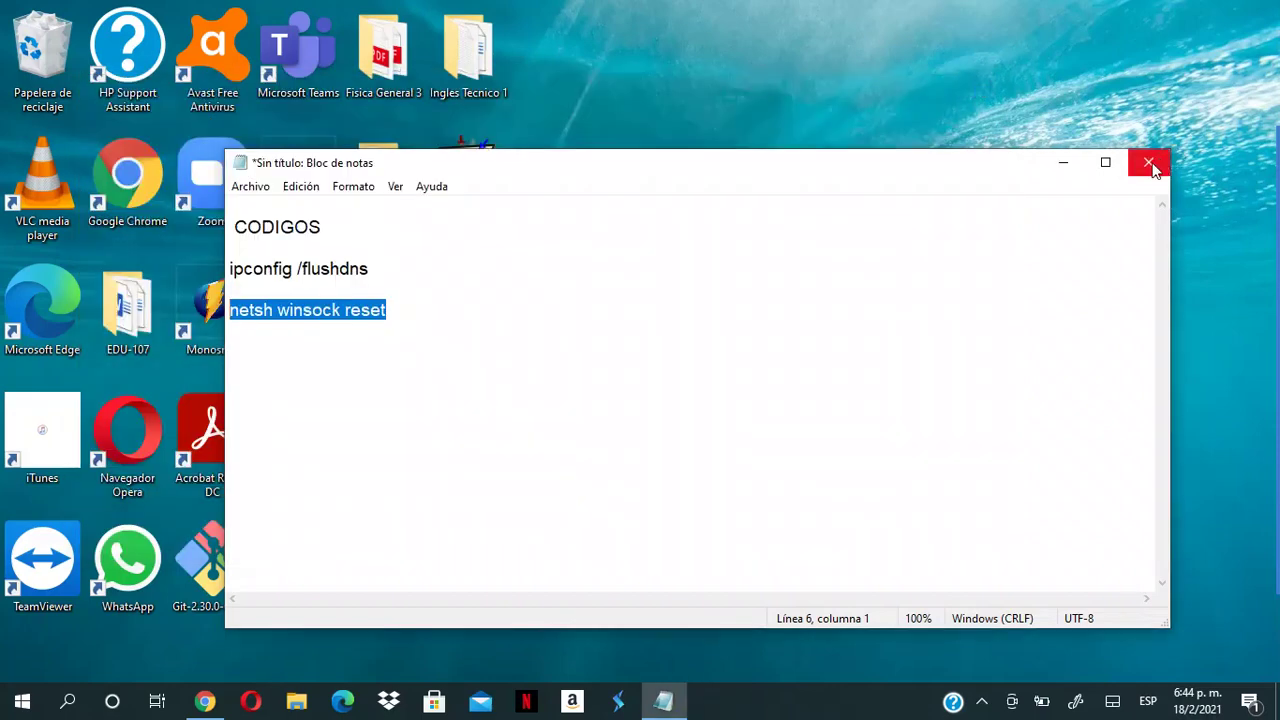